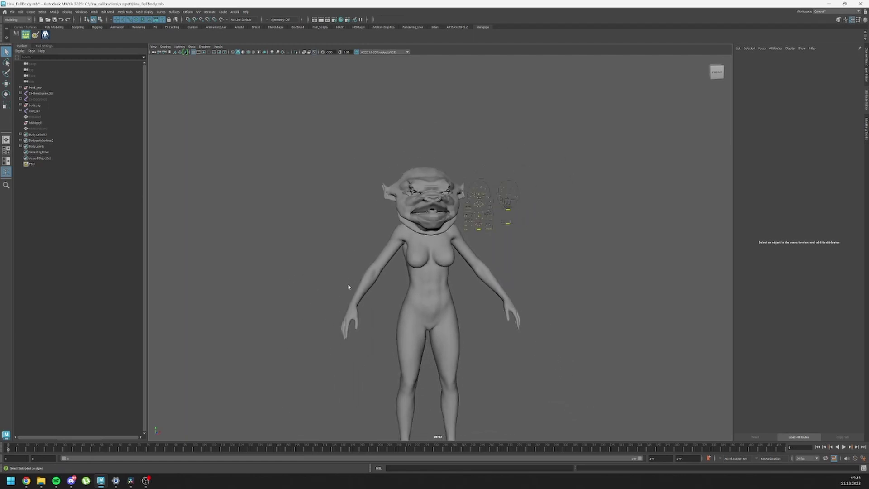
# Orbit and zoom the viewport to inspect the character's distorted head and face
pyautogui.keyDown('alt'); pyautogui.moveTo(367, 252); pyautogui.dragTo(398, 258); pyautogui.keyUp('alt')
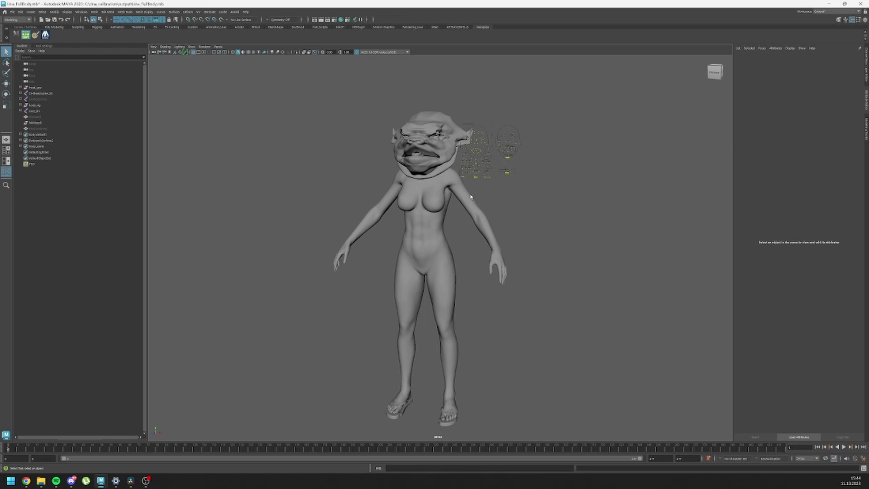
pyautogui.scroll(3, 466, 165)
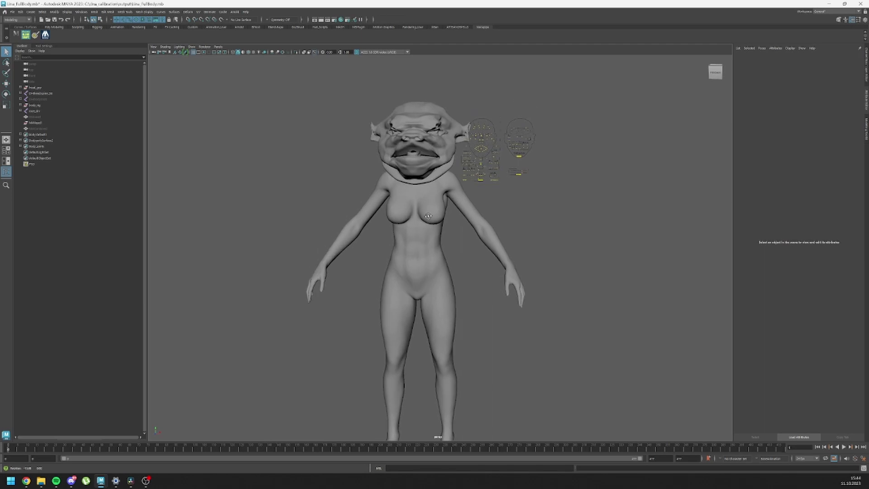
pyautogui.keyDown('alt'); pyautogui.moveTo(428, 216); pyautogui.dragTo(435, 217); pyautogui.keyUp('alt')
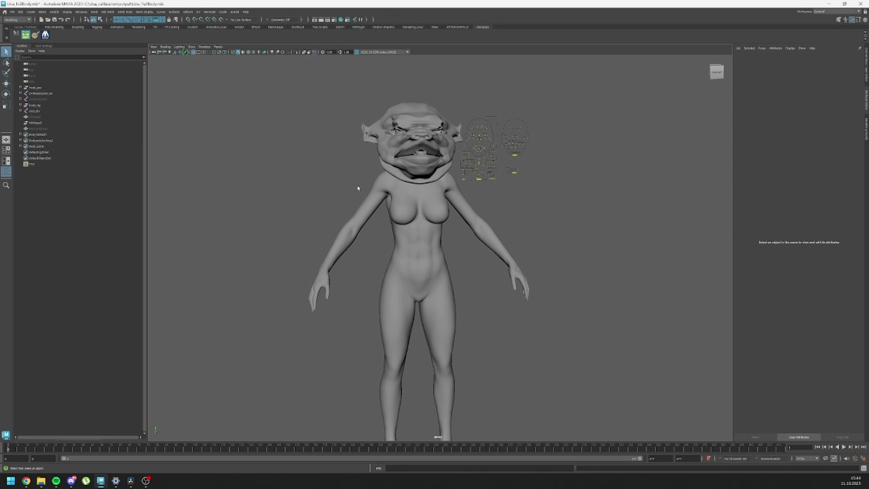
pyautogui.moveTo(389, 191)
pyautogui.keyDown('alt'); pyautogui.mouseDown()
pyautogui.moveTo(320, 189)
pyautogui.moveTo(380, 190)
pyautogui.mouseUp(); pyautogui.keyUp('alt')
pyautogui.keyDown('alt'); pyautogui.moveTo(380, 191); pyautogui.dragTo(391, 228, button='middle'); pyautogui.keyUp('alt')
pyautogui.keyDown('alt'); pyautogui.moveTo(391, 228); pyautogui.dragTo(394, 253, button='right'); pyautogui.keyUp('alt')
pyautogui.moveTo(394, 254)
pyautogui.keyDown('alt'); pyautogui.mouseDown()
pyautogui.moveTo(374, 235)
pyautogui.moveTo(386, 244)
pyautogui.mouseUp(); pyautogui.keyUp('alt')
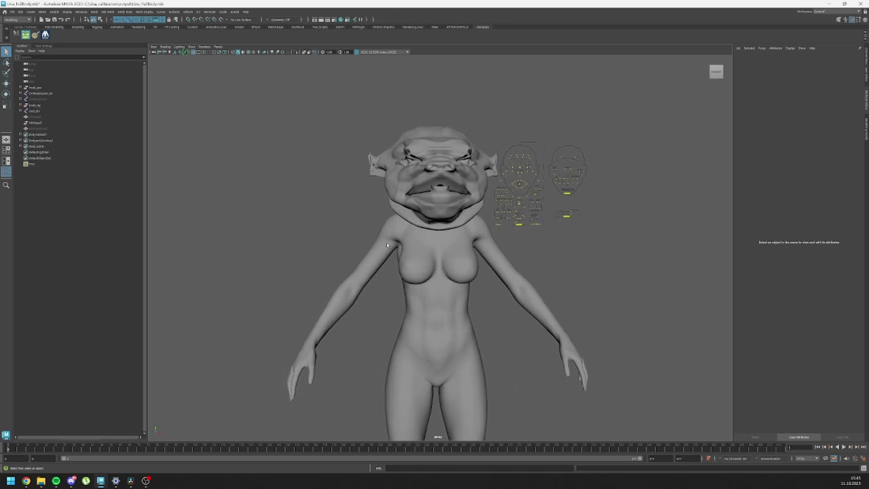
pyautogui.keyDown('alt'); pyautogui.moveTo(388, 245); pyautogui.dragTo(403, 243, button='right'); pyautogui.keyUp('alt')
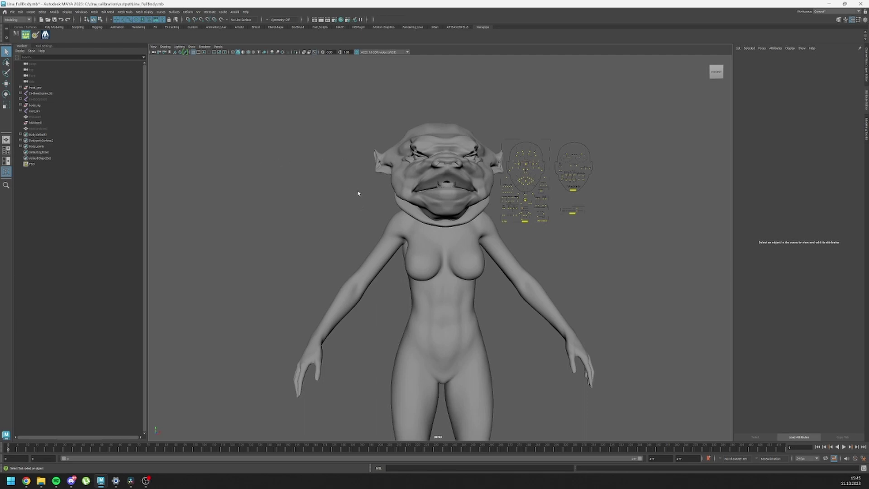
pyautogui.keyDown('alt'); pyautogui.moveTo(357, 192); pyautogui.dragTo(368, 205); pyautogui.keyUp('alt')
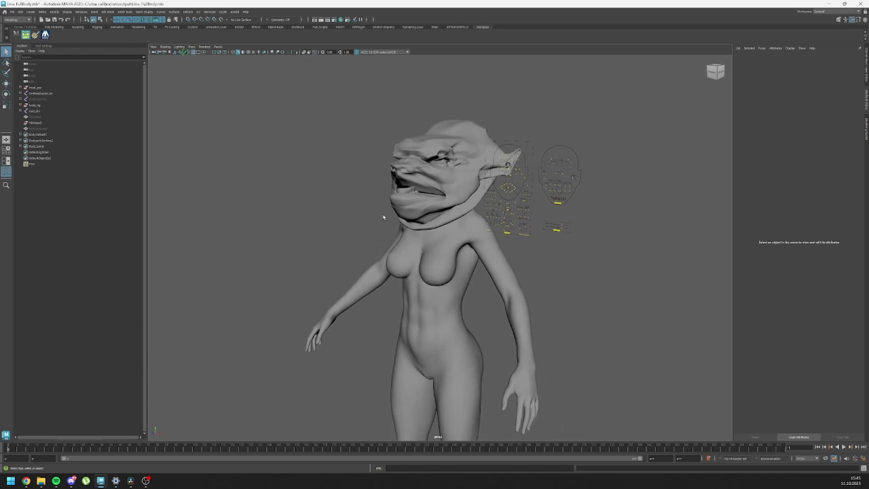
pyautogui.keyDown('alt'); pyautogui.moveTo(399, 223); pyautogui.dragTo(378, 205, button='middle'); pyautogui.keyUp('alt')
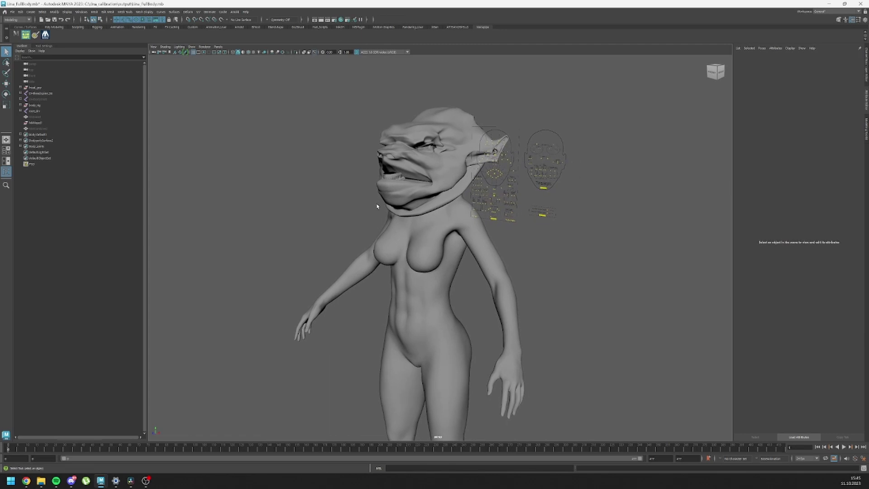
pyautogui.keyDown('alt'); pyautogui.moveTo(384, 212); pyautogui.dragTo(379, 214); pyautogui.keyUp('alt')
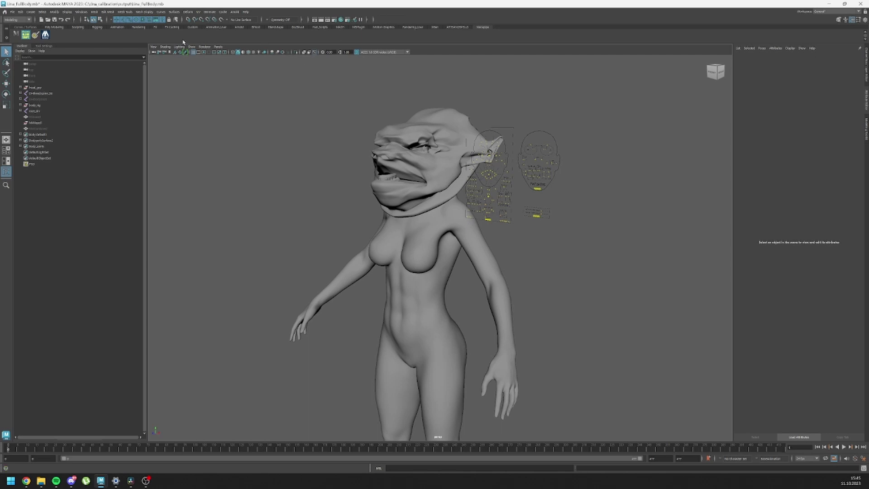
# Show the skeleton joints to check the side profile, then hide them and orbit back to front
pyautogui.click(192, 47)
pyautogui.click(197, 143)
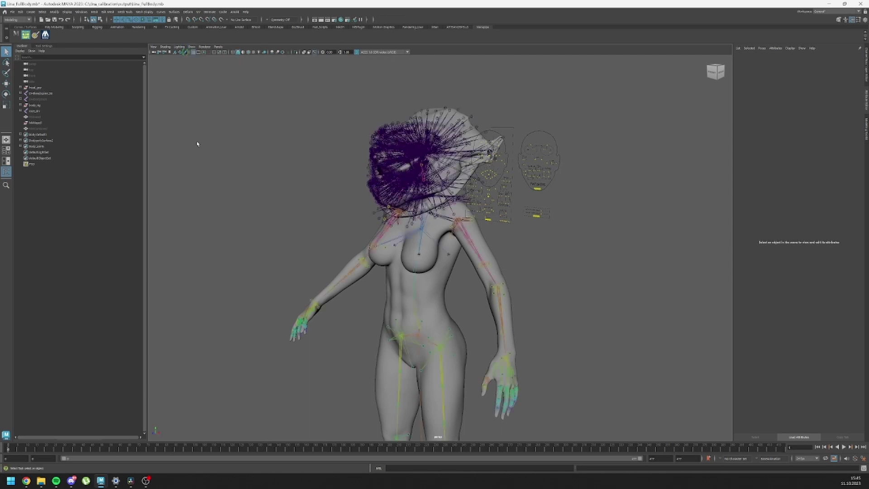
pyautogui.keyDown('alt'); pyautogui.moveTo(267, 170); pyautogui.dragTo(301, 126); pyautogui.keyUp('alt')
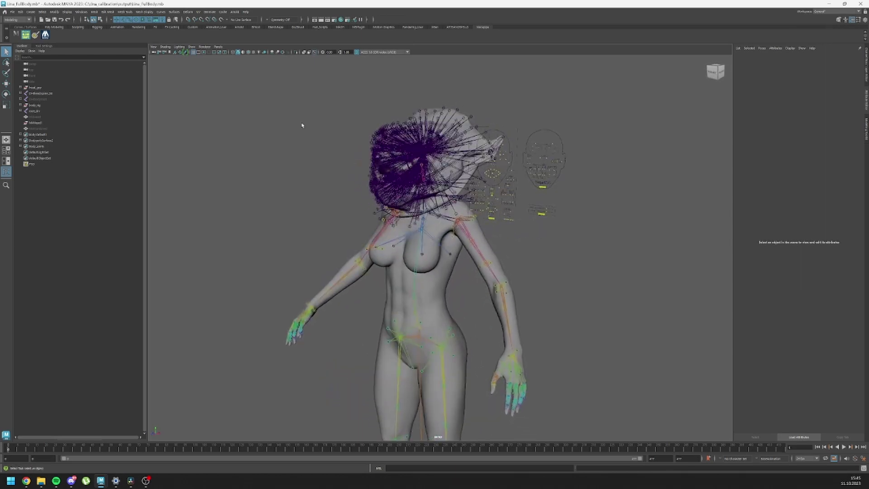
pyautogui.click(190, 47)
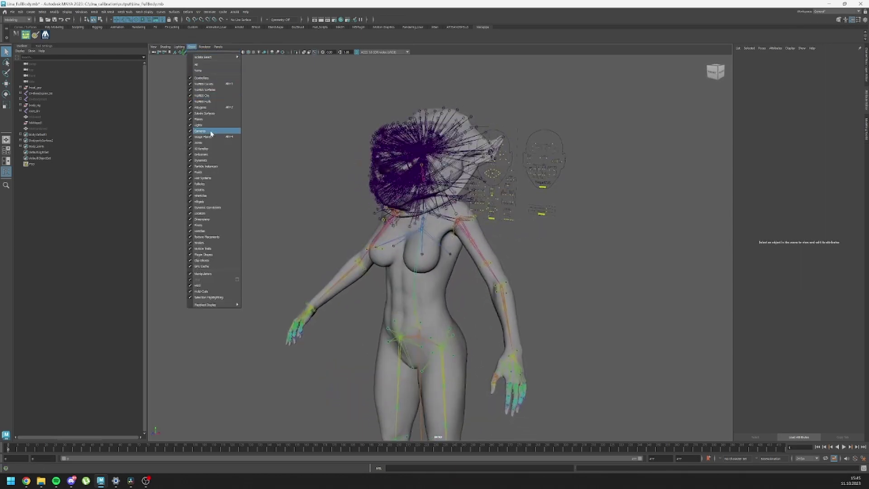
pyautogui.click(201, 143)
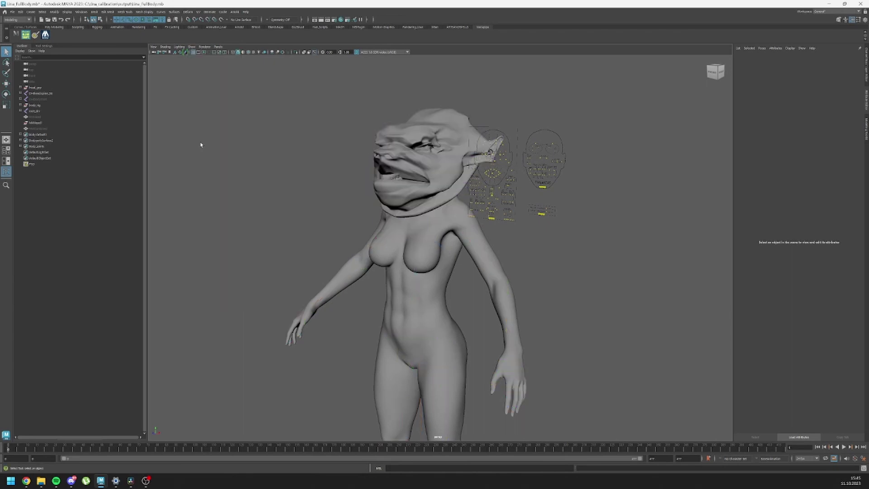
pyautogui.keyDown('alt'); pyautogui.moveTo(367, 237); pyautogui.dragTo(436, 236); pyautogui.keyUp('alt')
pyautogui.keyDown('alt'); pyautogui.moveTo(438, 235); pyautogui.dragTo(420, 248, button='middle'); pyautogui.keyUp('alt')
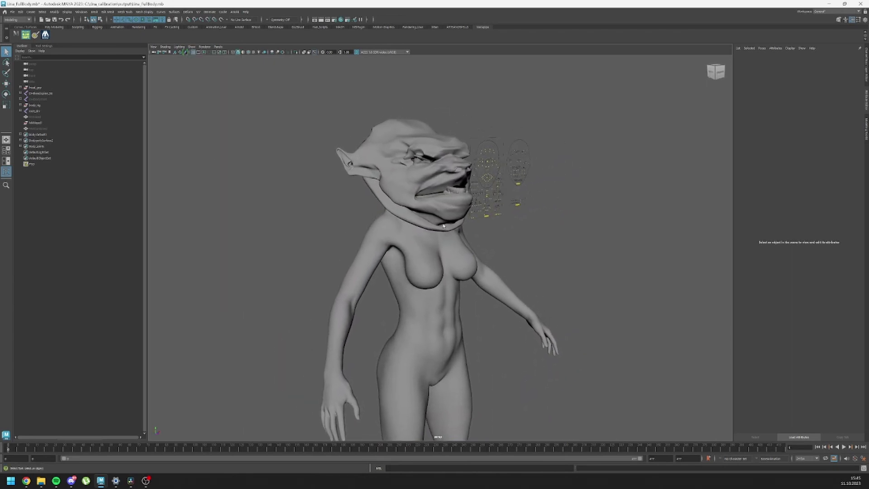
pyautogui.keyDown('alt'); pyautogui.moveTo(444, 225); pyautogui.dragTo(356, 213); pyautogui.keyUp('alt')
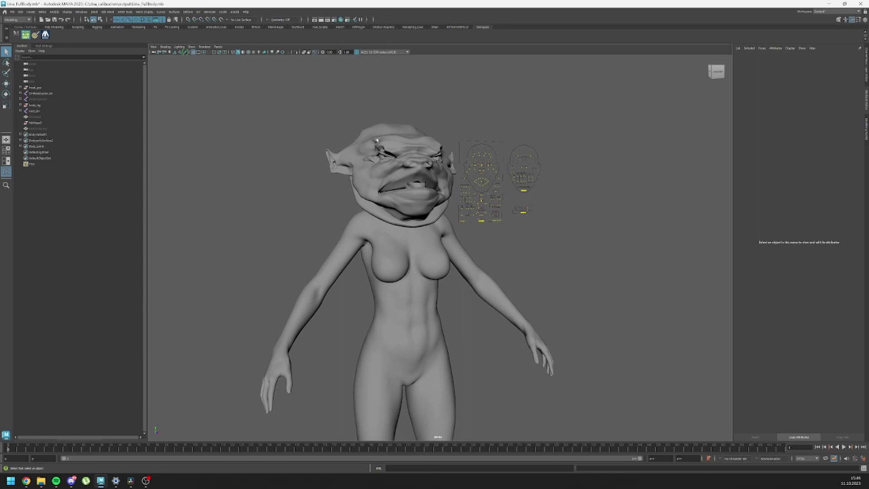
pyautogui.keyDown('alt'); pyautogui.moveTo(408, 146); pyautogui.dragTo(383, 151); pyautogui.keyUp('alt')
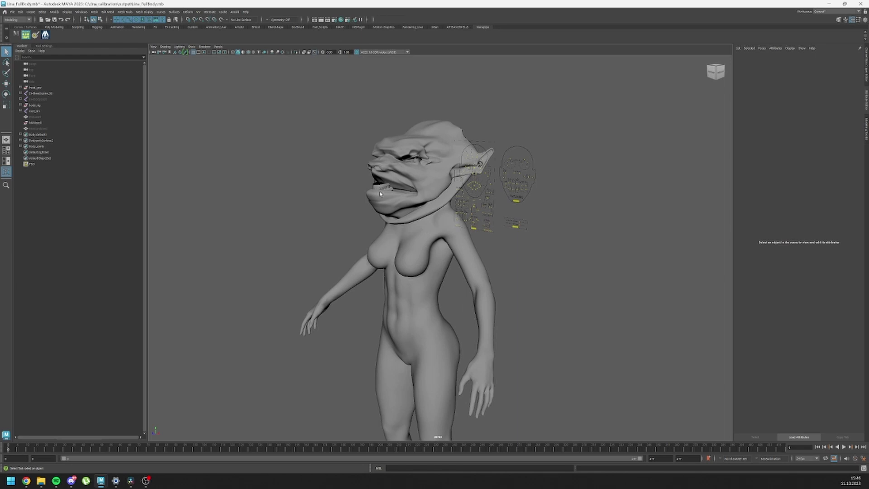
pyautogui.moveTo(381, 196)
pyautogui.keyDown('alt'); pyautogui.mouseDown()
pyautogui.moveTo(390, 194)
pyautogui.moveTo(338, 187)
pyautogui.moveTo(401, 195)
pyautogui.moveTo(356, 200)
pyautogui.moveTo(378, 201)
pyautogui.mouseUp(); pyautogui.keyUp('alt')
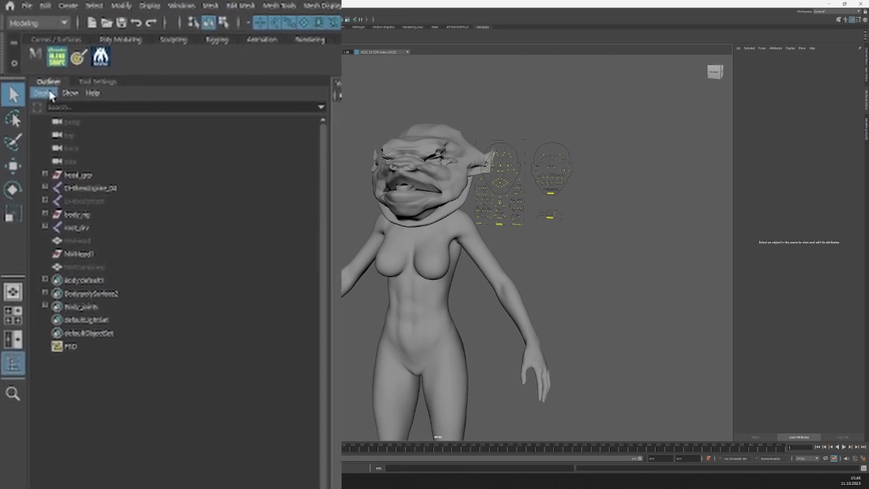
# Make the Outliner list non-DAG nodes such as sets
pyautogui.click(43, 93)
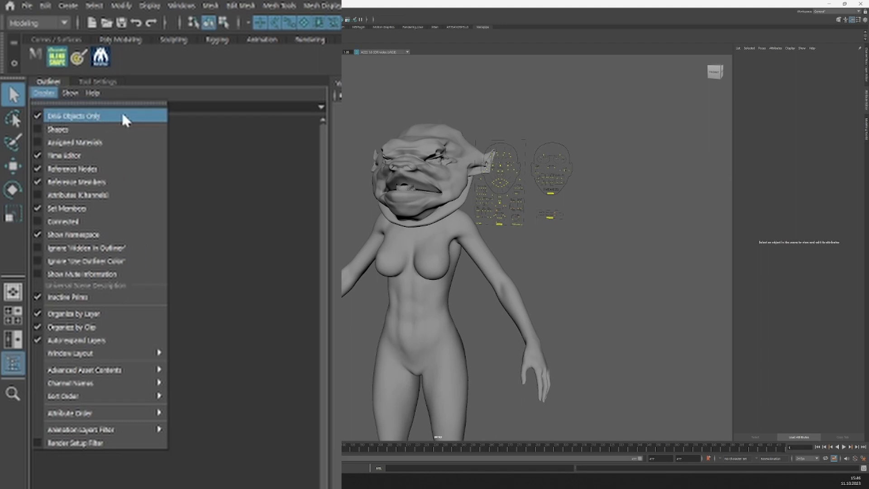
pyautogui.click(35, 115)
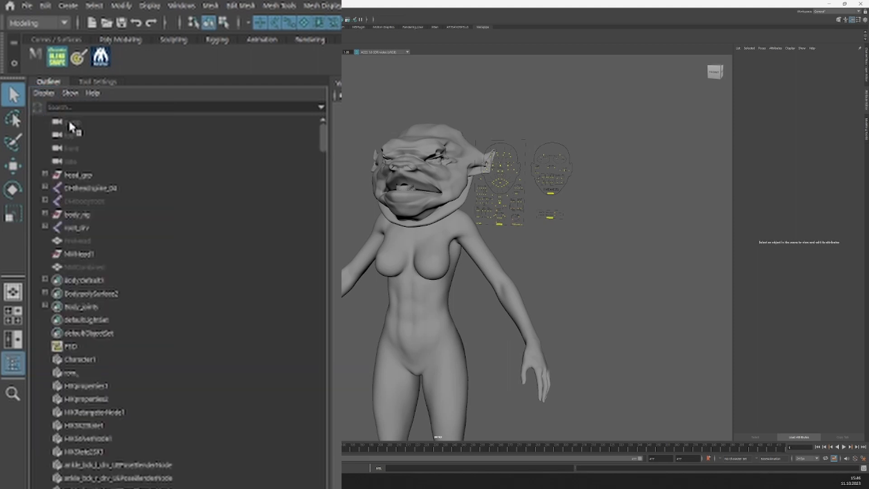
pyautogui.click(104, 107)
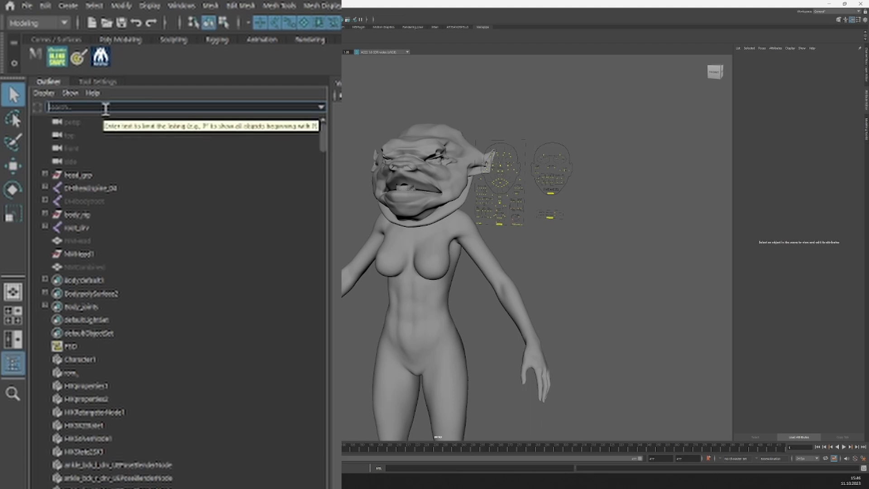
pyautogui.click(44, 92)
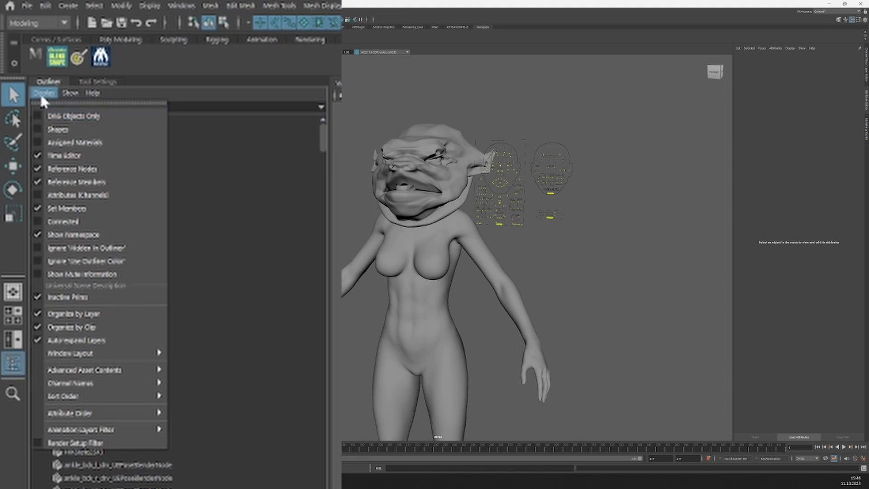
pyautogui.click(41, 92)
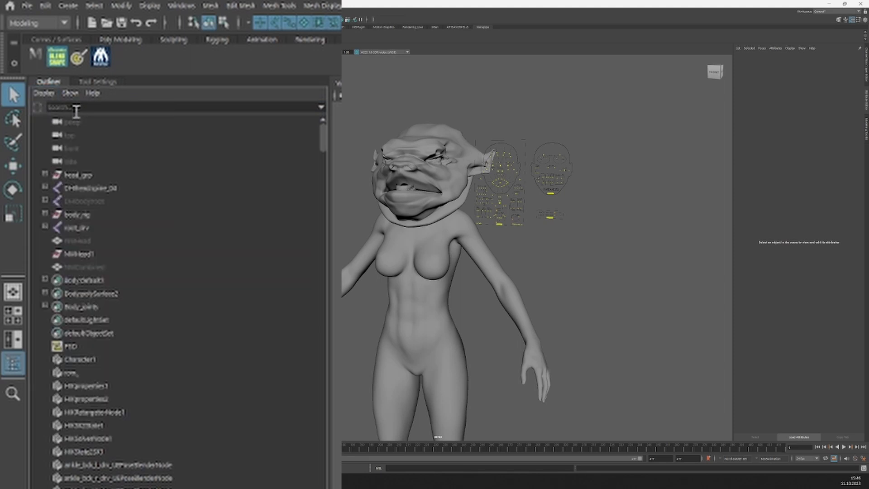
# Enter a name filter in the Outliner search field to isolate the rl4 embedded node
pyautogui.click(139, 105)
pyautogui.write('fa')
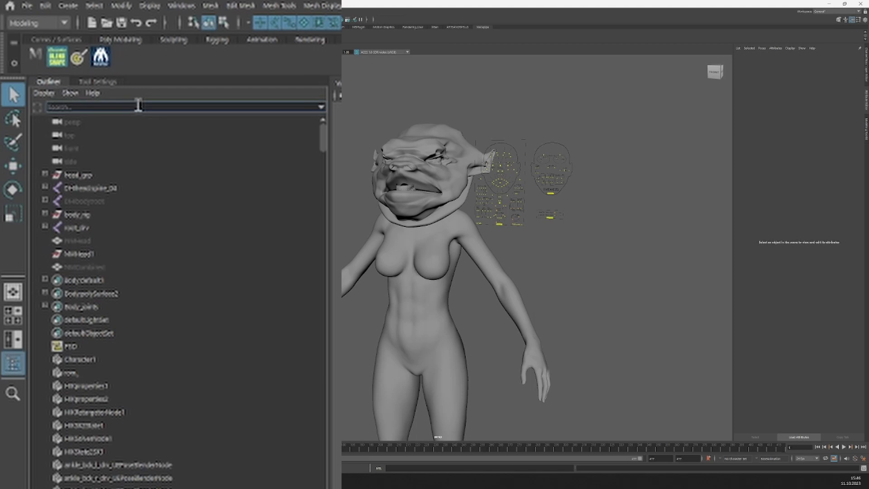
pyautogui.press('BackSpace')
pyautogui.press('BackSpace')
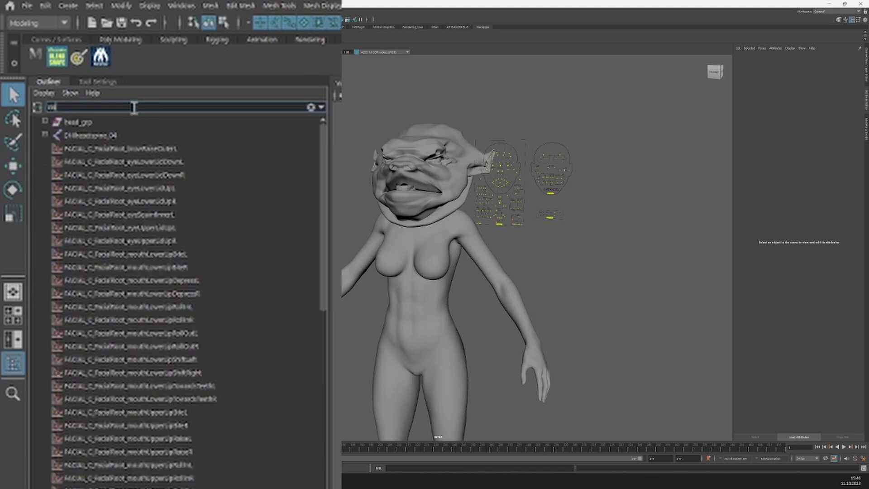
pyautogui.write('lat')
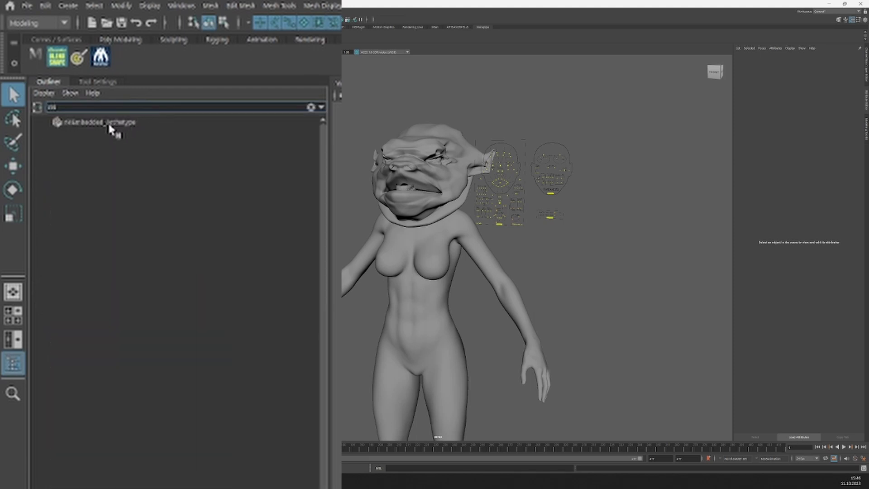
pyautogui.press('Return')
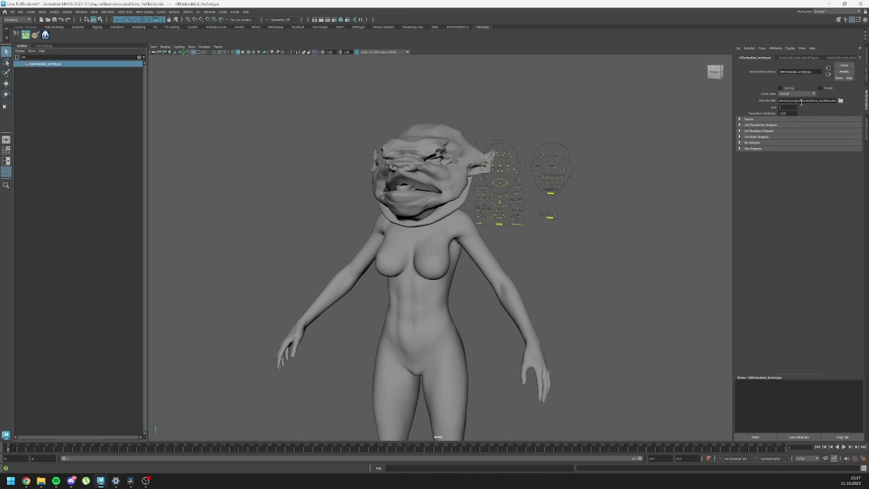
# Select the whole Dna File Path text in the rl4Embedded node's Attribute Editor
pyautogui.moveTo(780, 100); pyautogui.dragTo(798, 101)
pyautogui.hotkey('ctrl', 'a')
# Browse to the DNA output folder and rename CustomDNA_modified.dna to CustomDNA_modified2.dna
pyautogui.click(841, 101)
pyautogui.click(41, 481)
pyautogui.click(99, 117)
pyautogui.hotkey('ctrl', 'c')
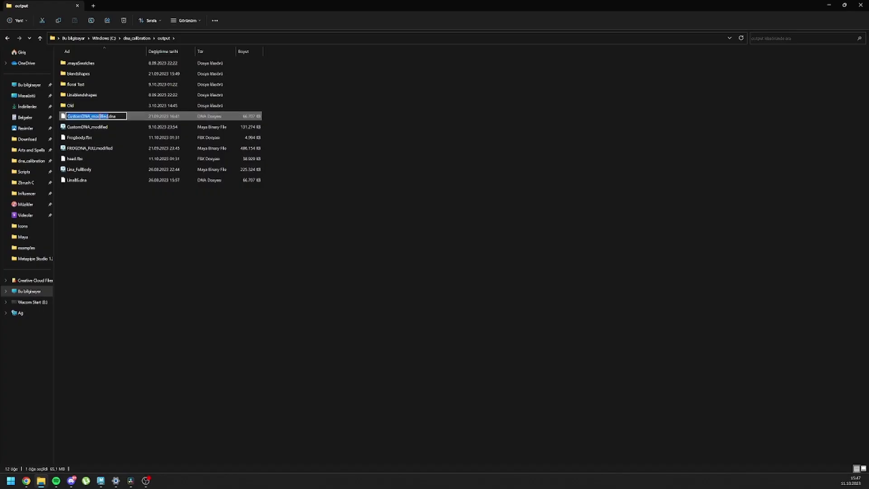
pyautogui.click(108, 115)
pyautogui.write('2')
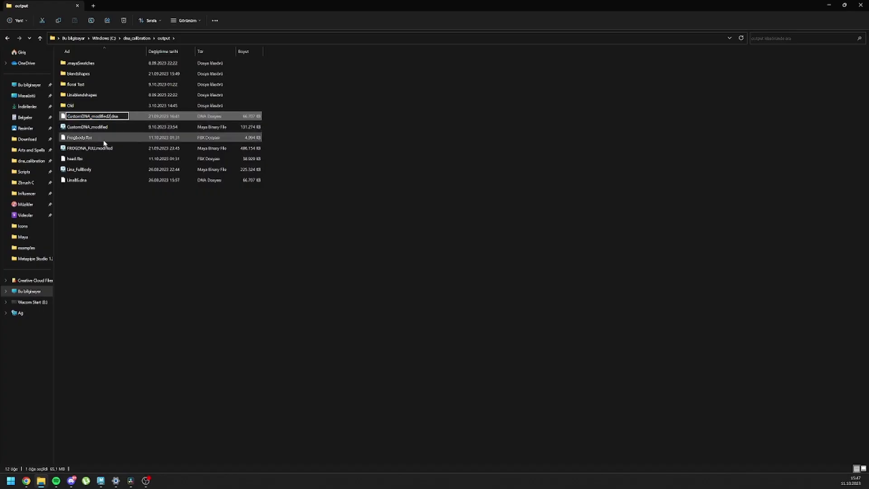
# Rename LinaBS.dna to CustomDNA_modified.dna and return to Maya
pyautogui.click(76, 180)
pyautogui.press('F2')
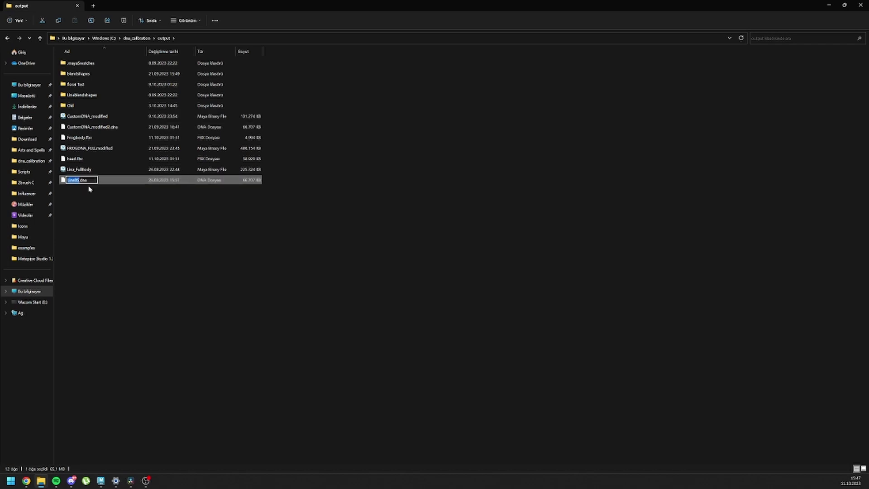
pyautogui.hotkey('ctrl', 'v')
pyautogui.click(90, 194)
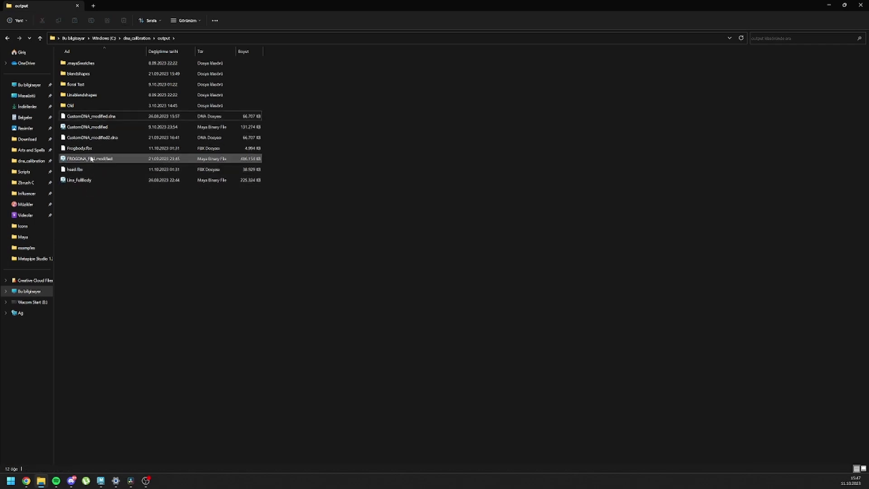
pyautogui.hotkey('alt', 'Tab')
pyautogui.click(12, 12)
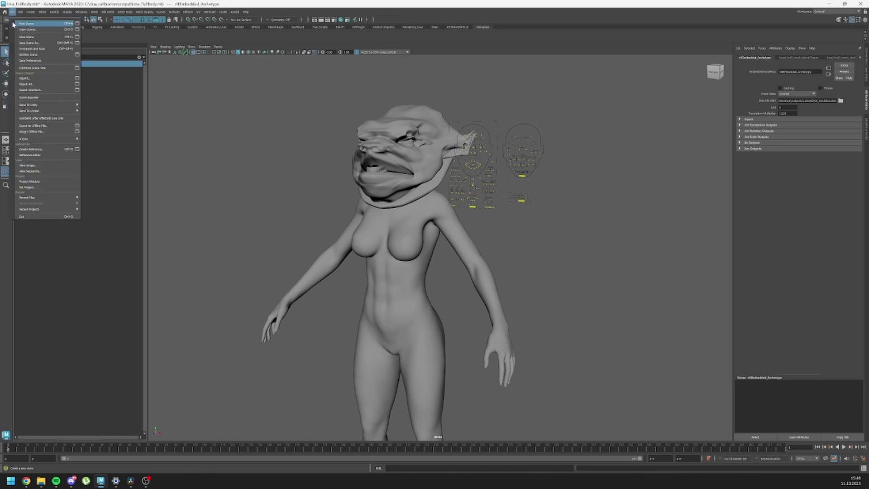
# Reopen the recent Lina_FullBody scene, discarding unsaved changes
pyautogui.moveTo(50, 197)
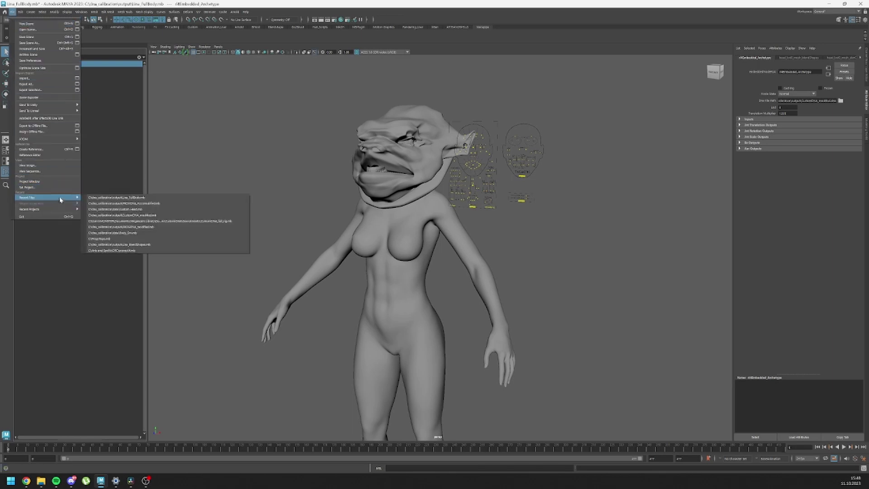
pyautogui.click(103, 198)
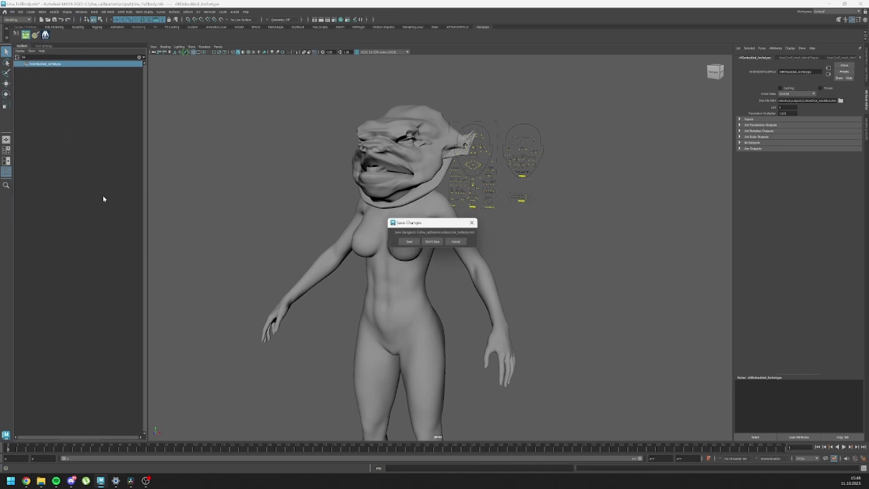
pyautogui.click(432, 241)
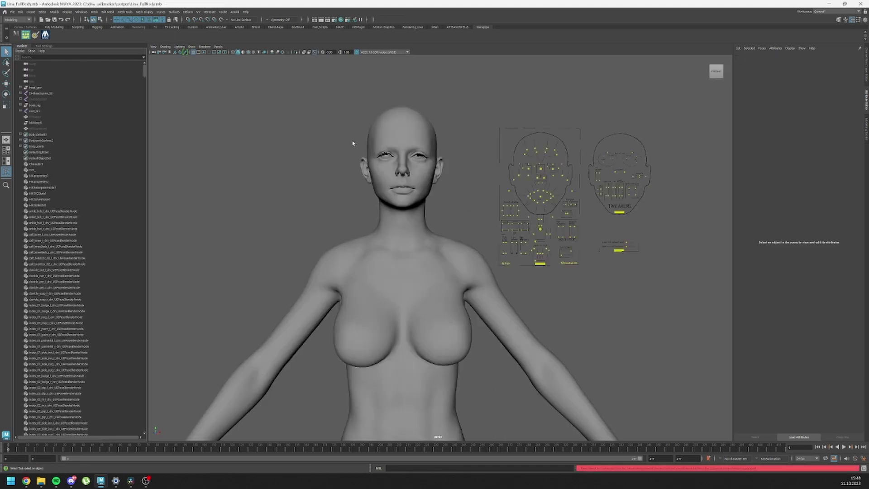
# Orbit to the restored head and select the jaw control with the Move tool
pyautogui.keyDown('alt'); pyautogui.moveTo(488, 194); pyautogui.dragTo(552, 196); pyautogui.keyUp('alt')
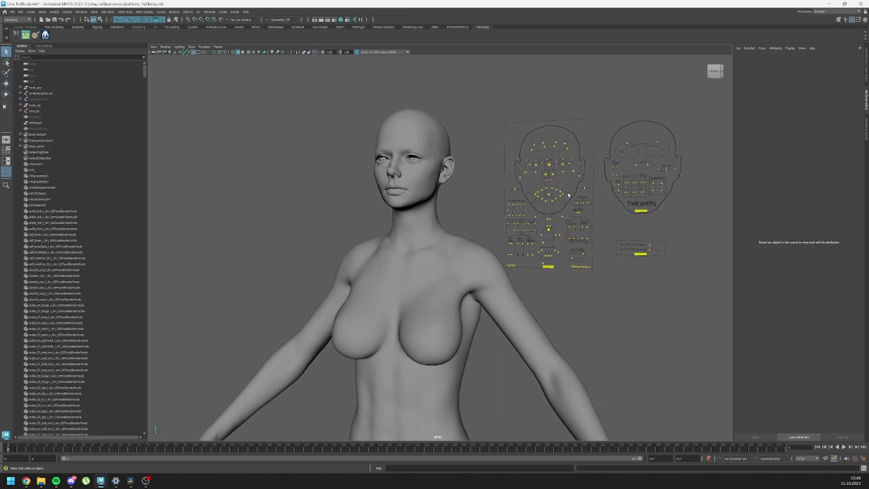
pyautogui.press('w')
pyautogui.click(548, 230)
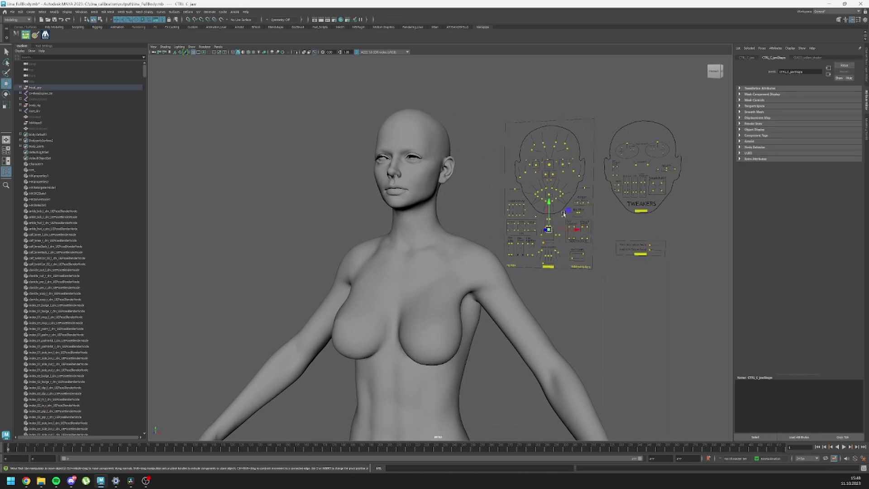